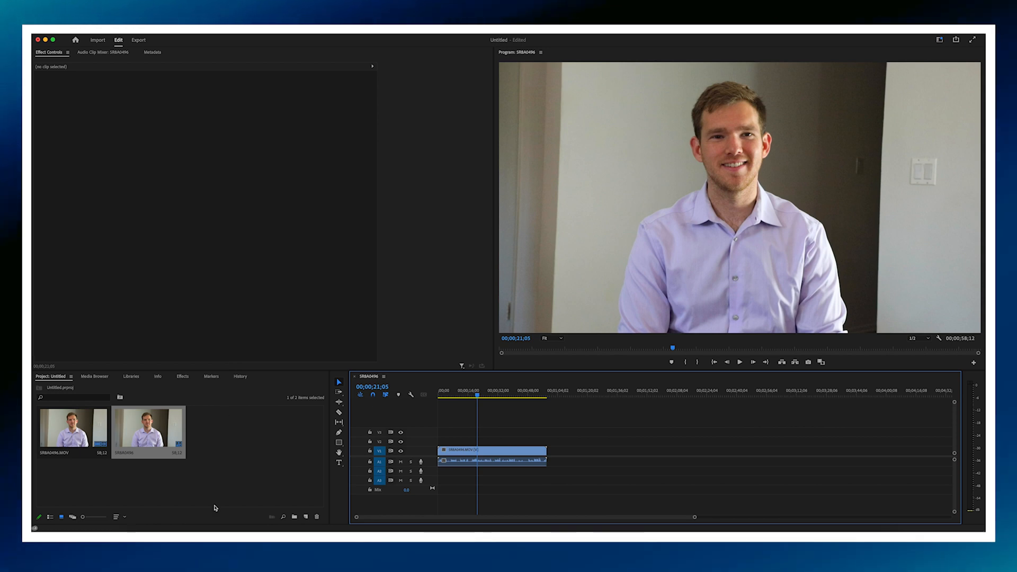
# Check Adobe's split-clip guide in Chrome, then select the Razor tool in Premiere Pro.
pyautogui.click(223, 530)
pyautogui.click(310, 54)
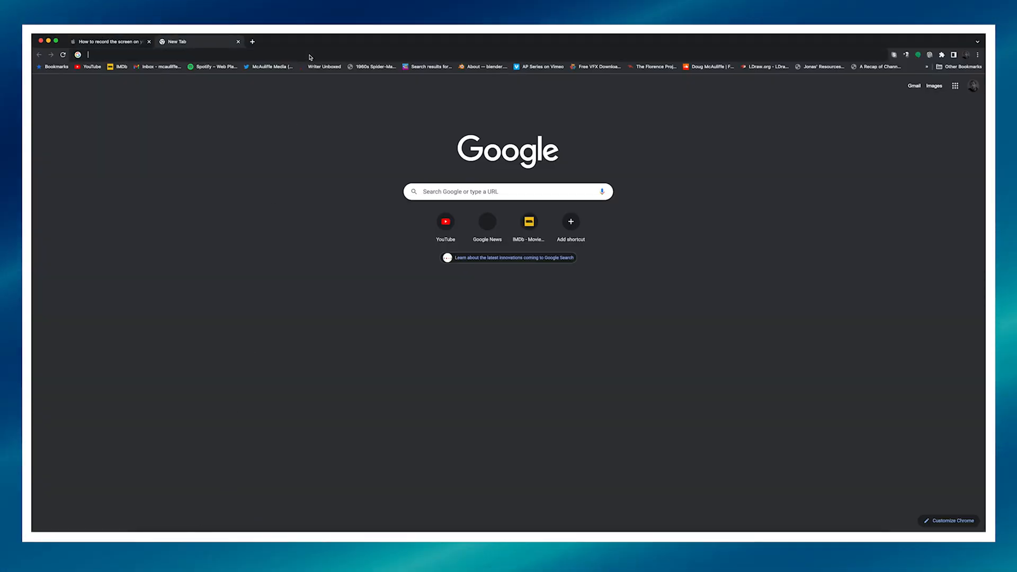
pyautogui.write('how to')
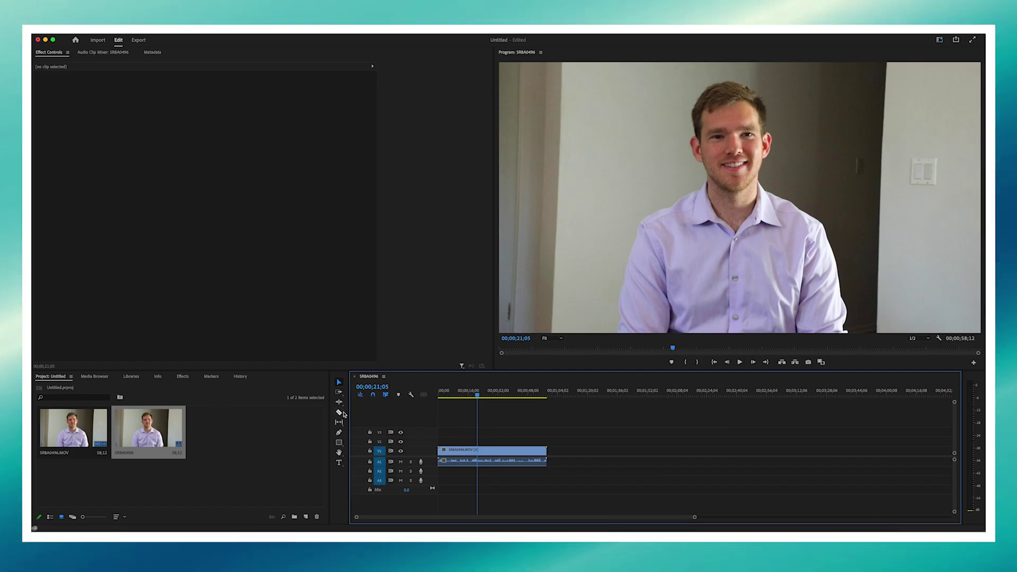
pyautogui.click(340, 412)
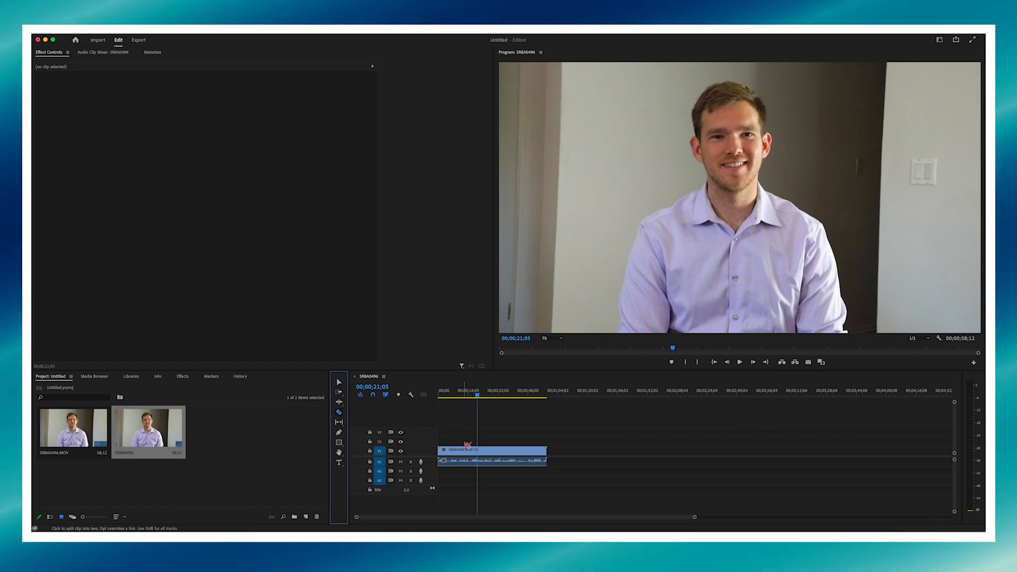